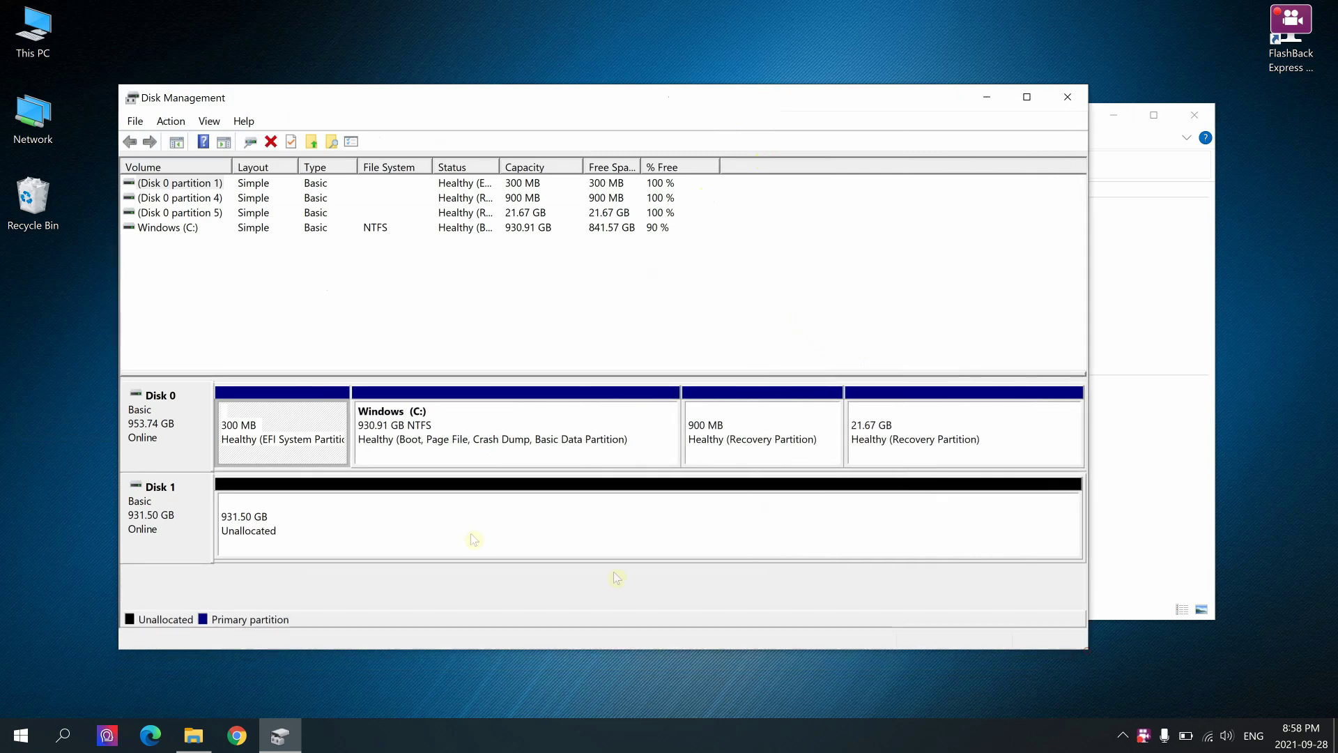
# Create a quick-formatted NTFS simple volume on Disk 1's unallocated space with drive letter D and label New Volume, and close Disk Management
pyautogui.rightClick(411, 526)
pyautogui.click(456, 542)
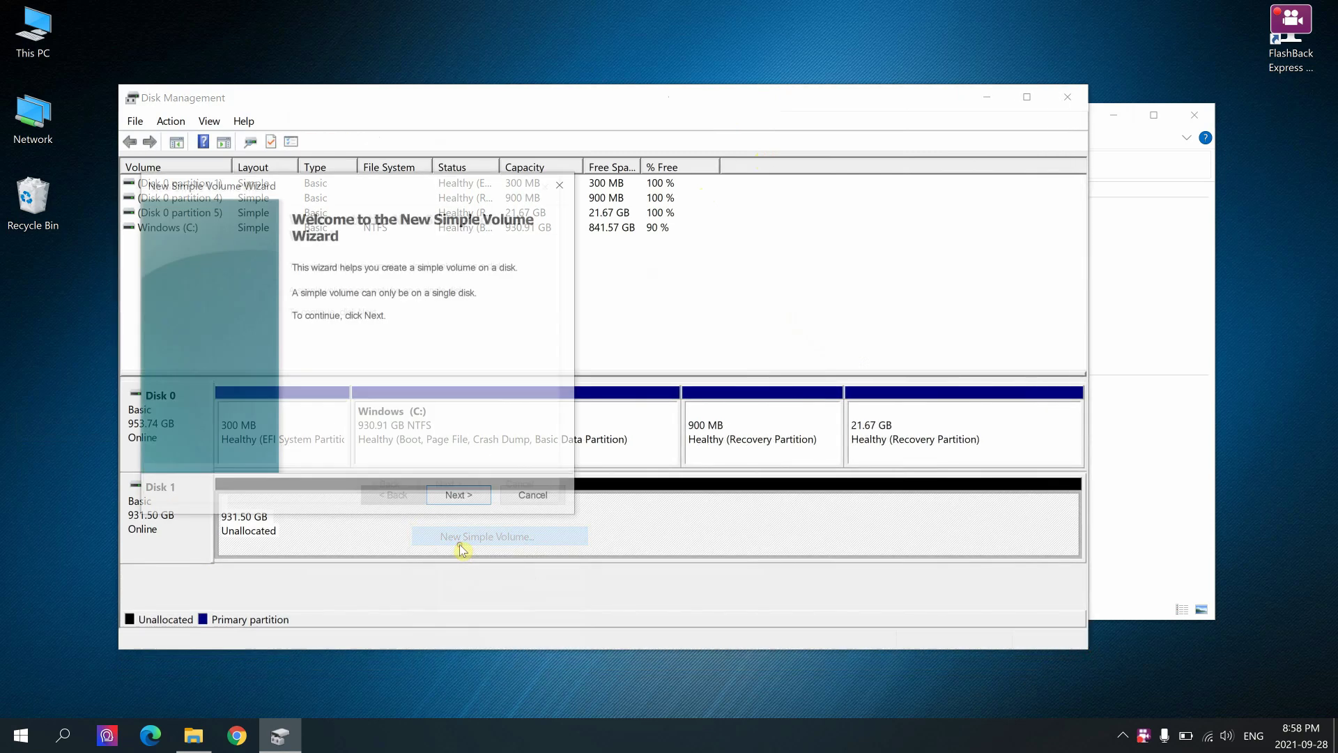
pyautogui.click(454, 495)
pyautogui.click(463, 500)
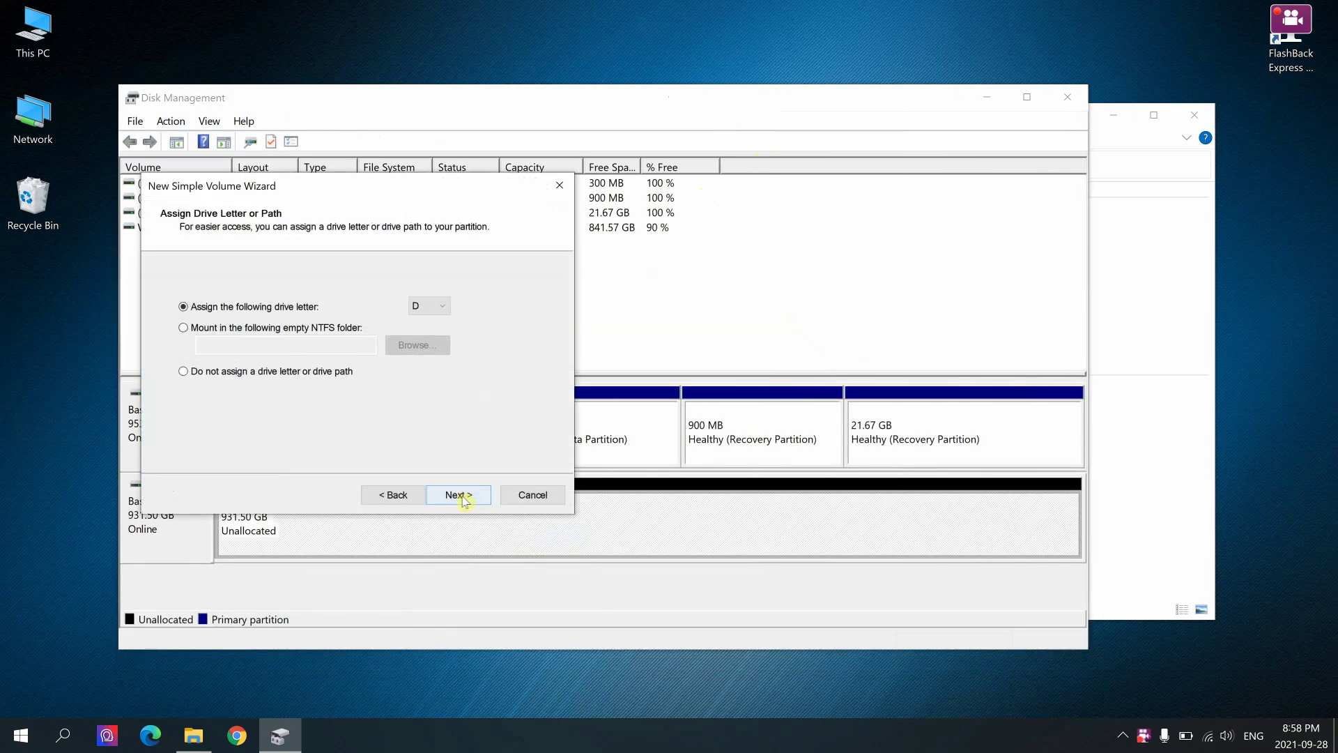
pyautogui.click(465, 501)
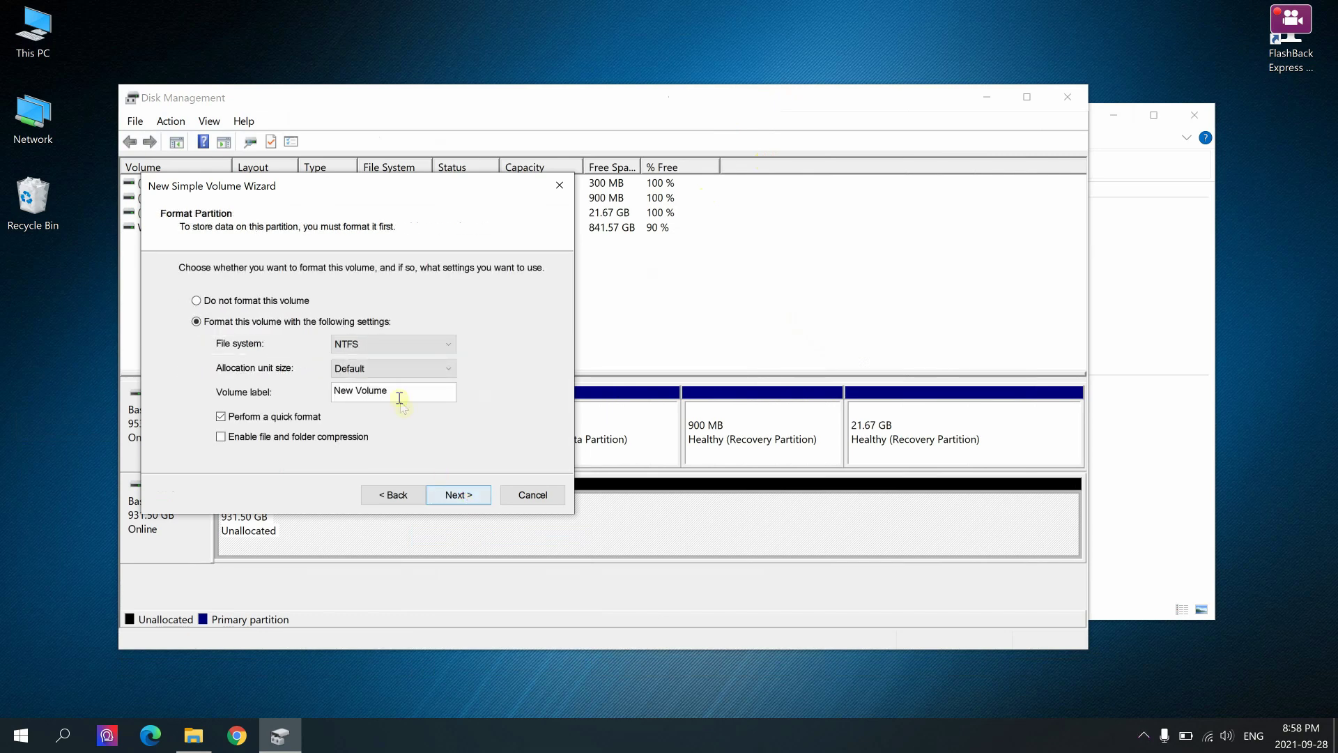
pyautogui.click(468, 499)
pyautogui.click(471, 499)
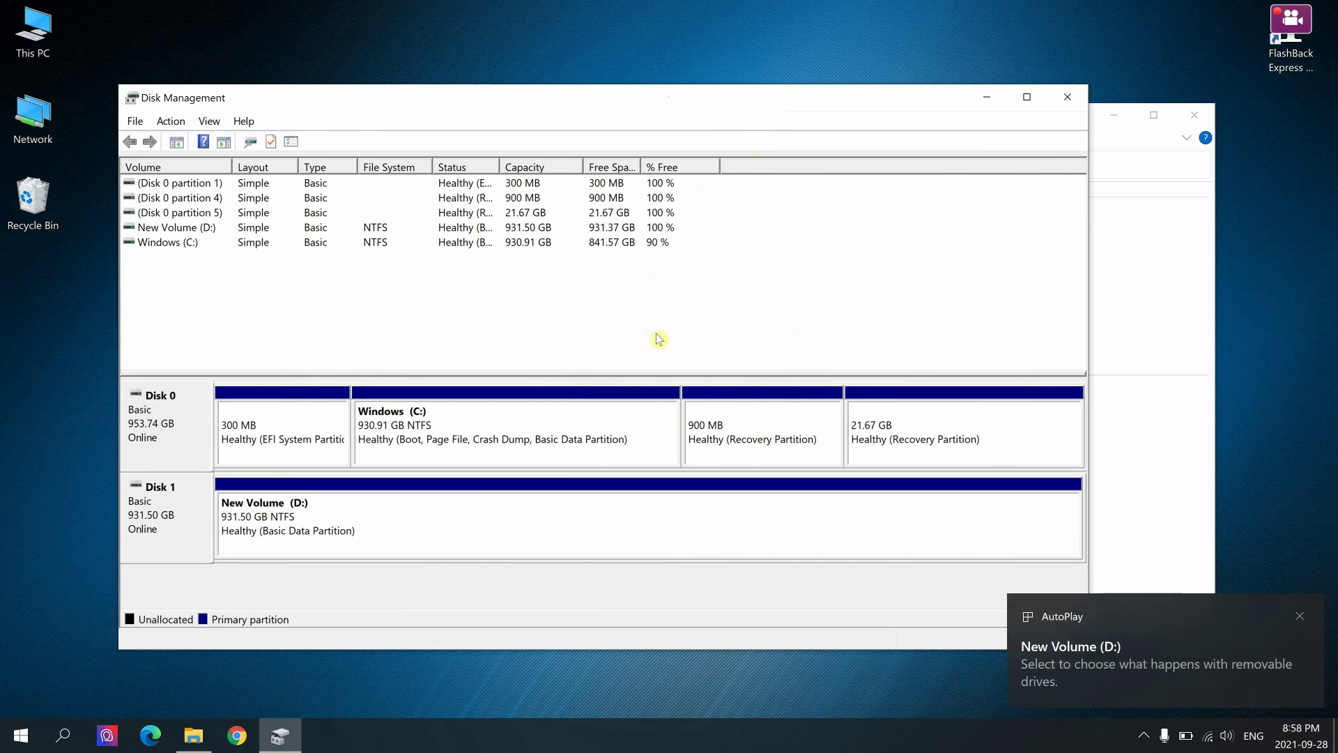
pyautogui.click(1067, 97)
pyautogui.click(795, 419)
pyautogui.doubleClick(795, 419)
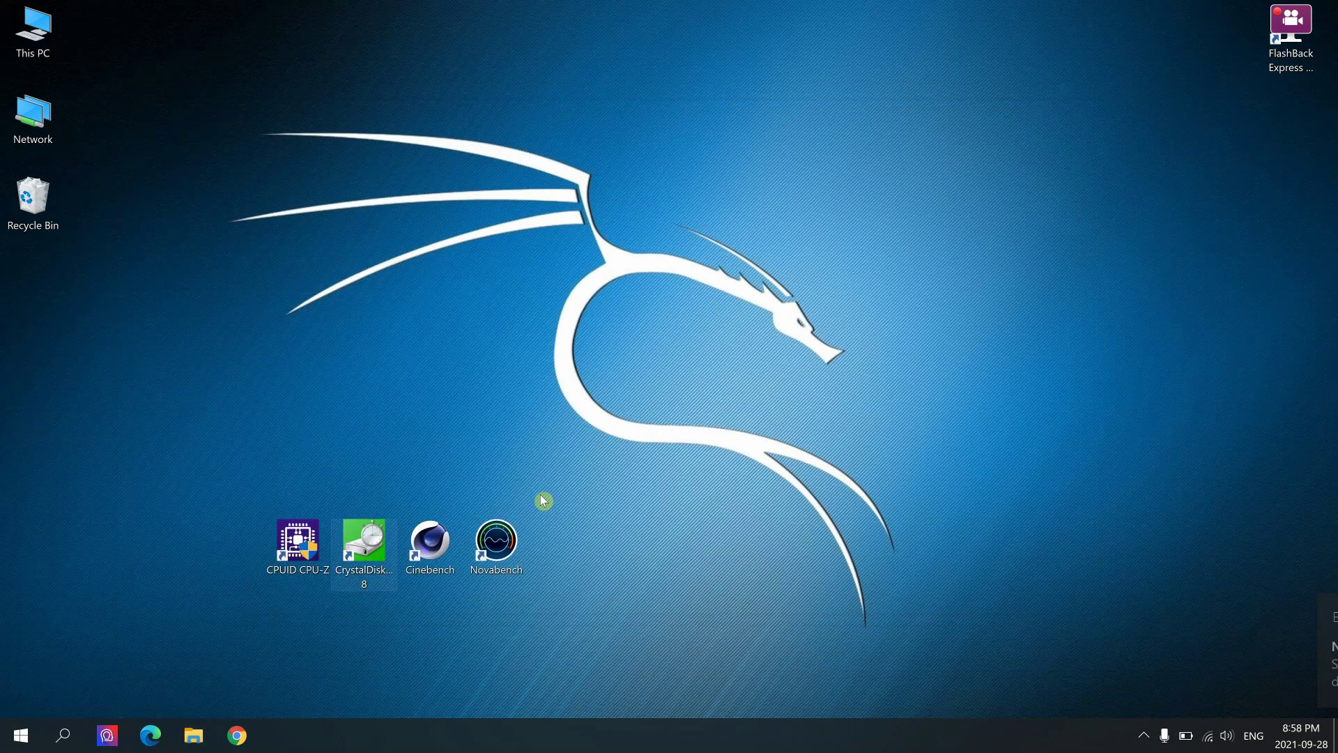
# Open CrystalDiskMark and run all read and write tests on drive D:
pyautogui.click(364, 547)
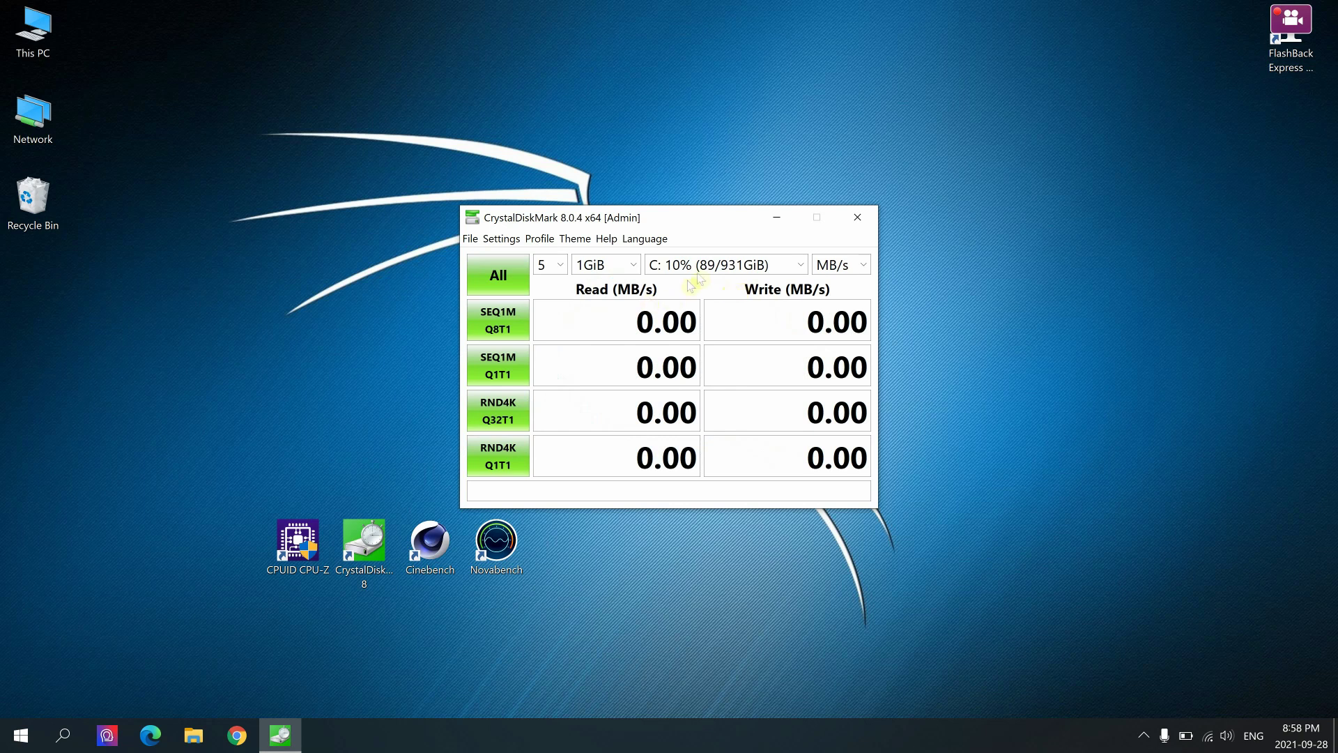
pyautogui.click(700, 266)
pyautogui.click(693, 307)
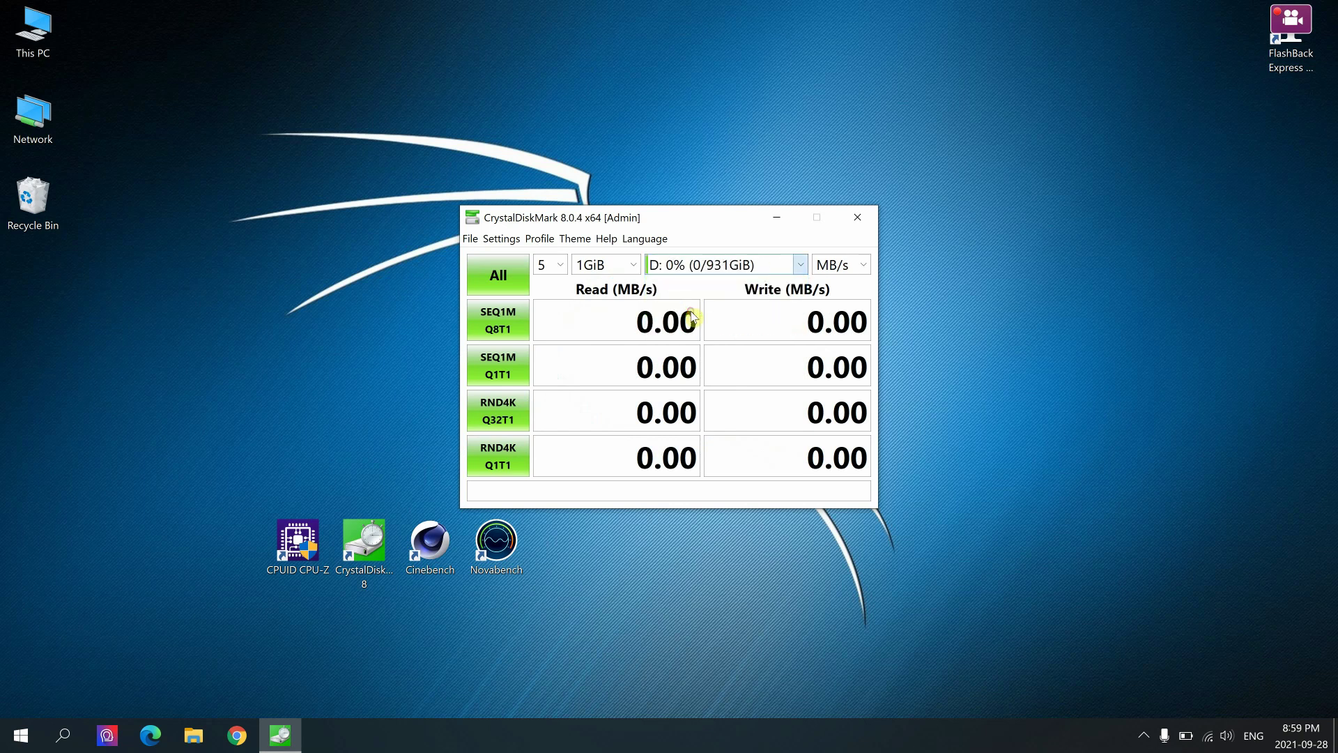
pyautogui.click(508, 287)
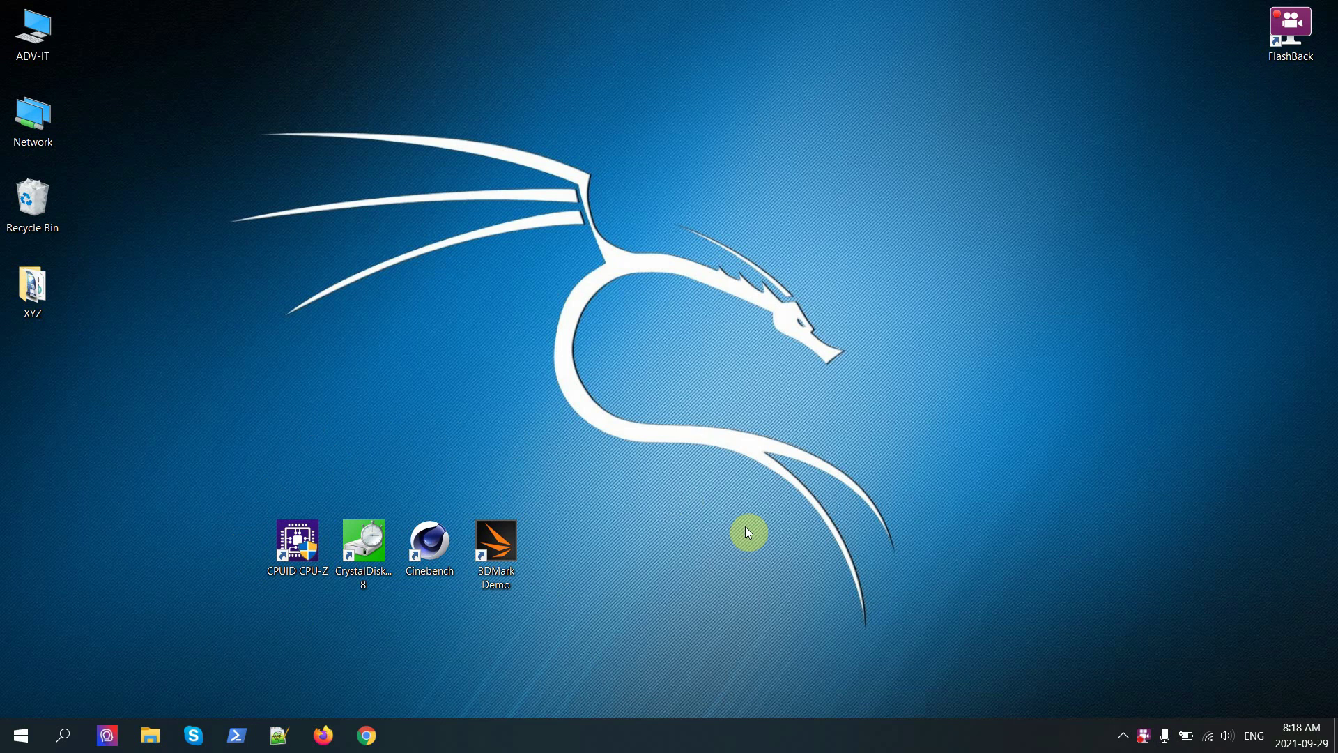
# Open CPU-Z and examine the processor, mainboard, memory and SPD details for memory Slot #1
pyautogui.doubleClick(302, 546)
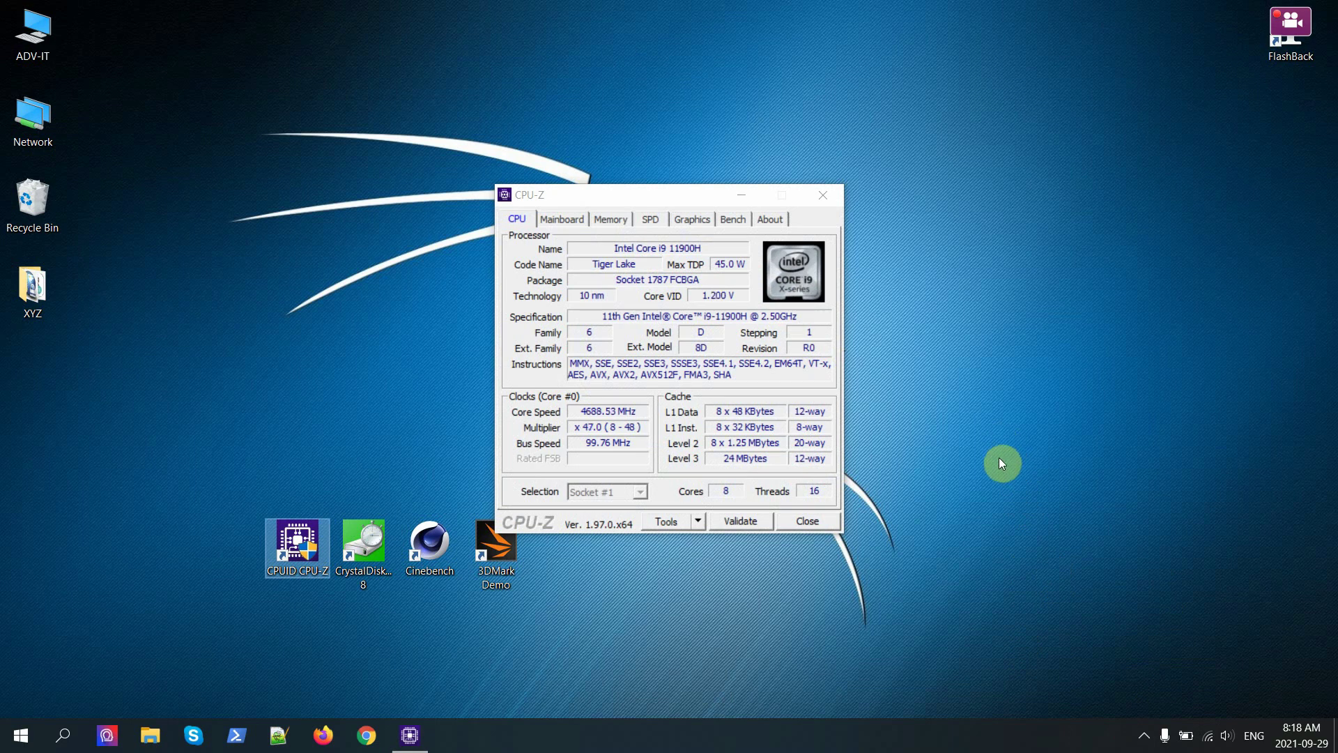
pyautogui.click(568, 222)
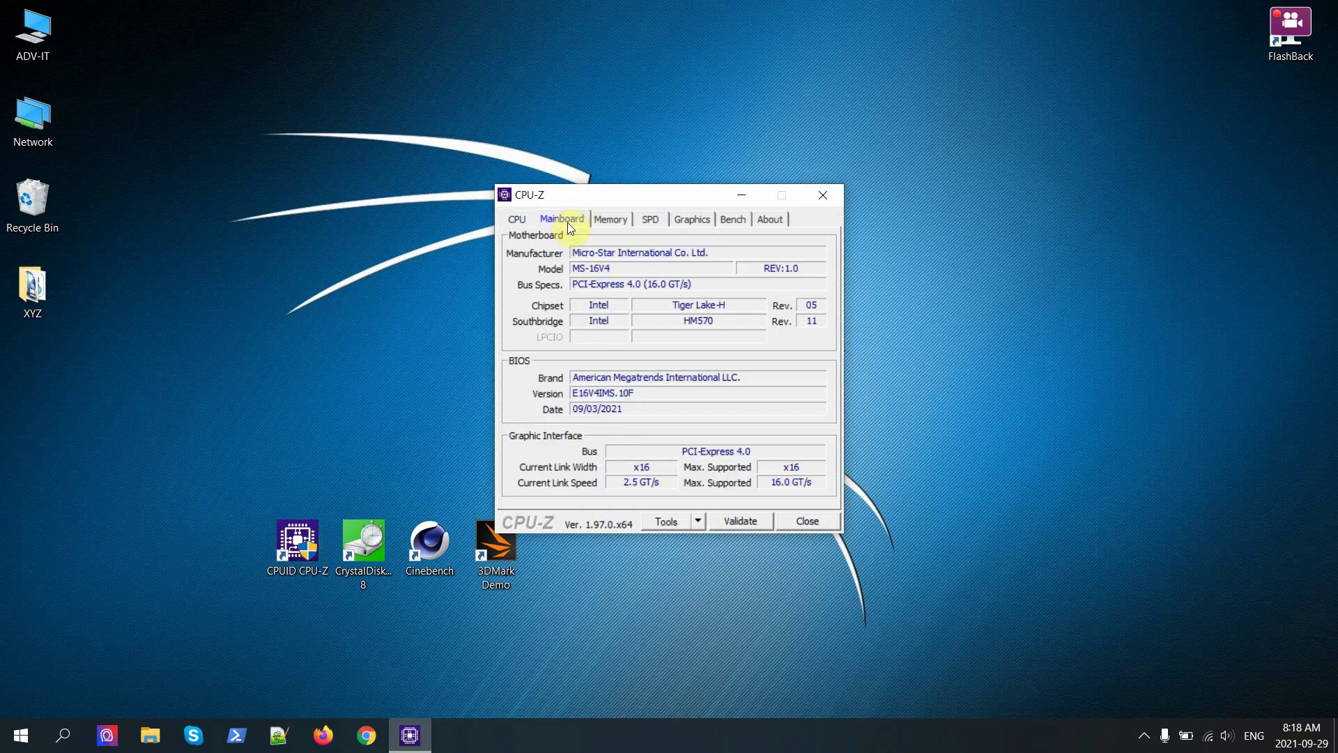
pyautogui.click(612, 219)
pyautogui.click(652, 220)
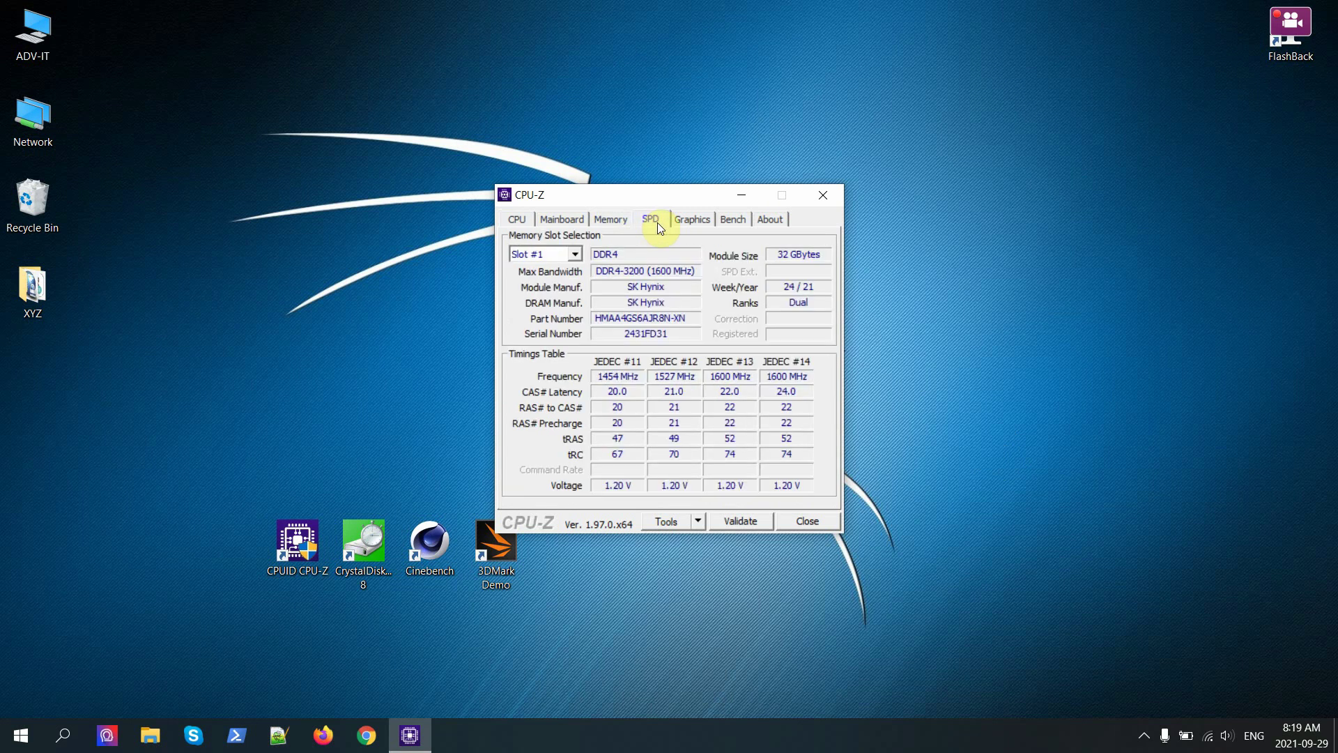
pyautogui.click(575, 255)
pyautogui.click(574, 257)
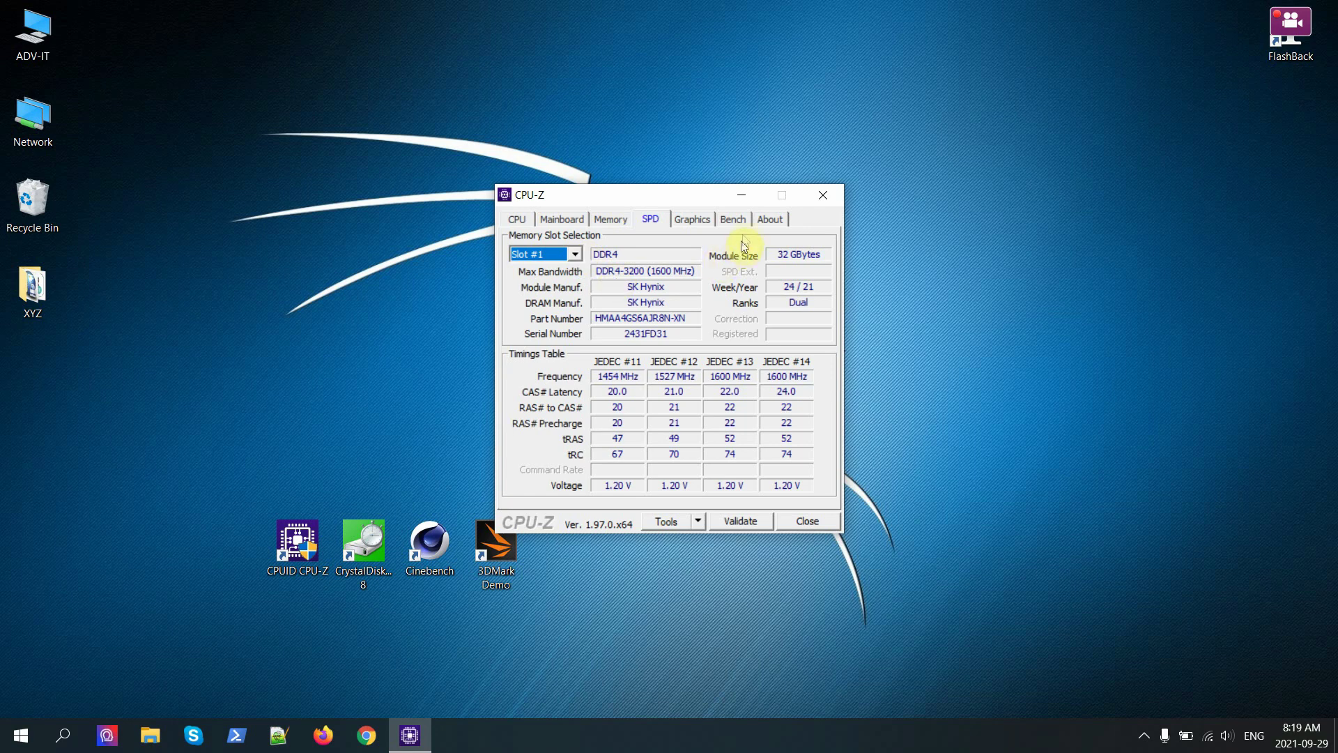
# View the graphics details for the Intel UHD Graphics and the NVIDIA GeForce RTX 3080 Laptop GPU
pyautogui.click(703, 220)
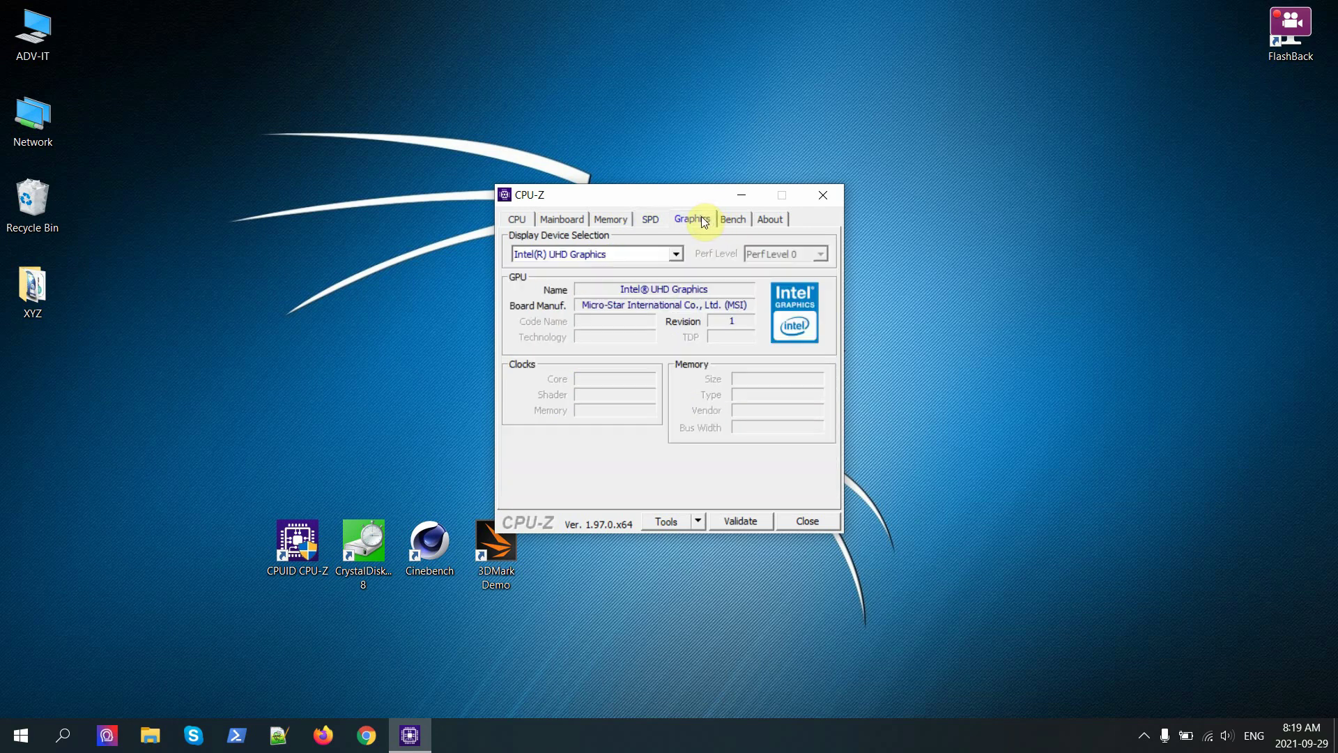
pyautogui.click(678, 254)
pyautogui.click(662, 279)
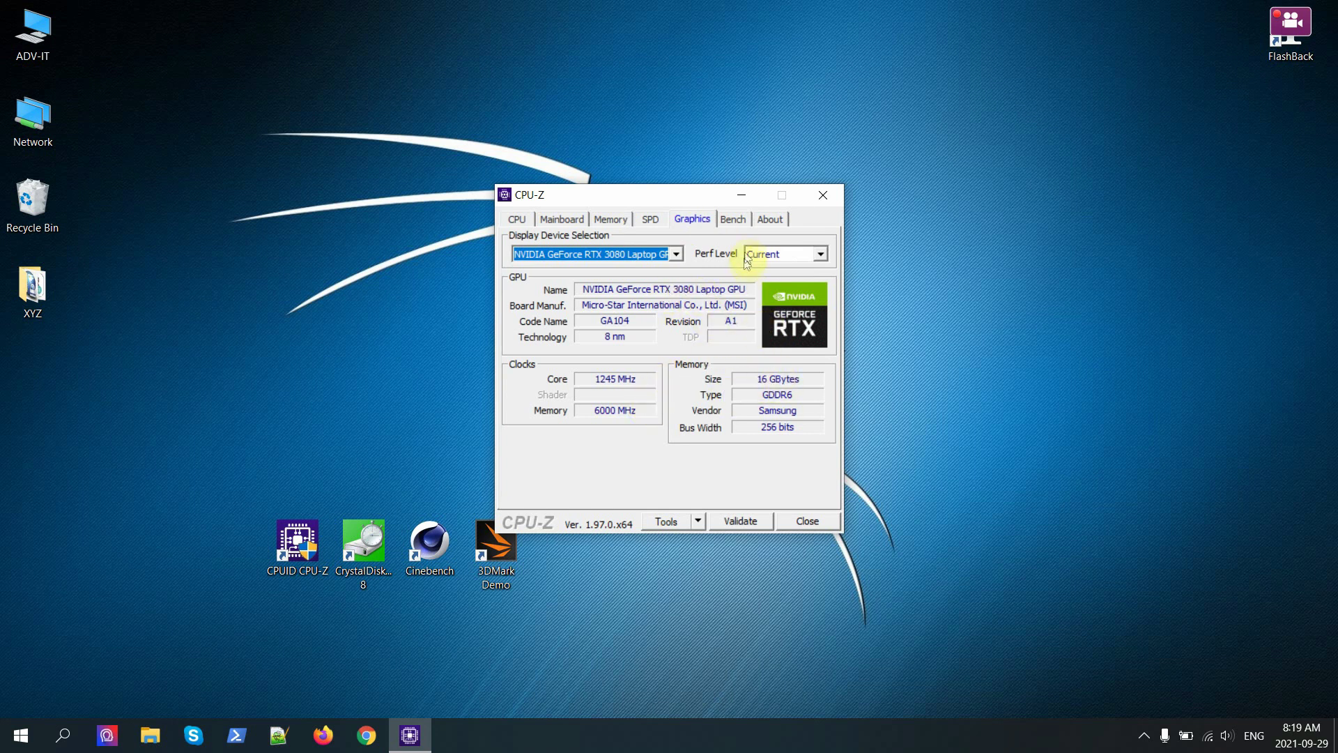
# Run the CPU-Z processor benchmark with Version 17.01.64 and close CPU-Z once the scores are in
pyautogui.click(734, 220)
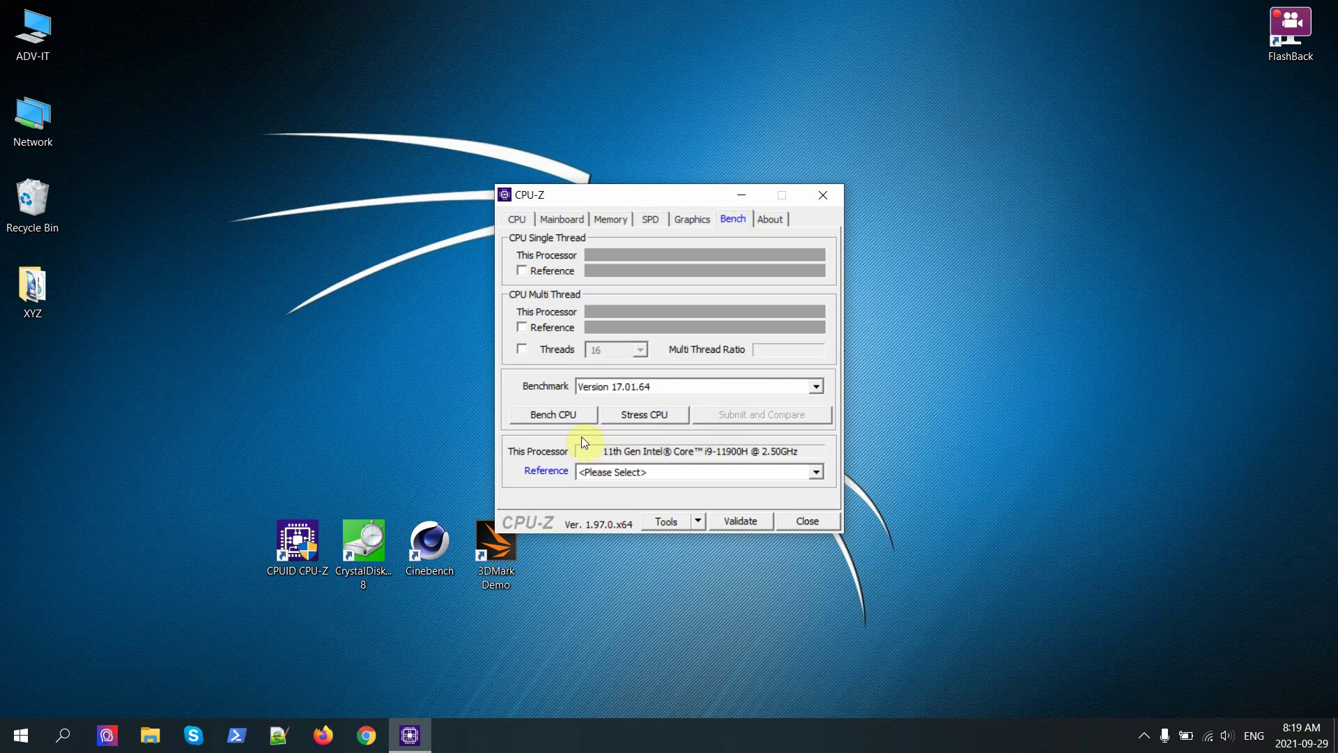
pyautogui.click(566, 418)
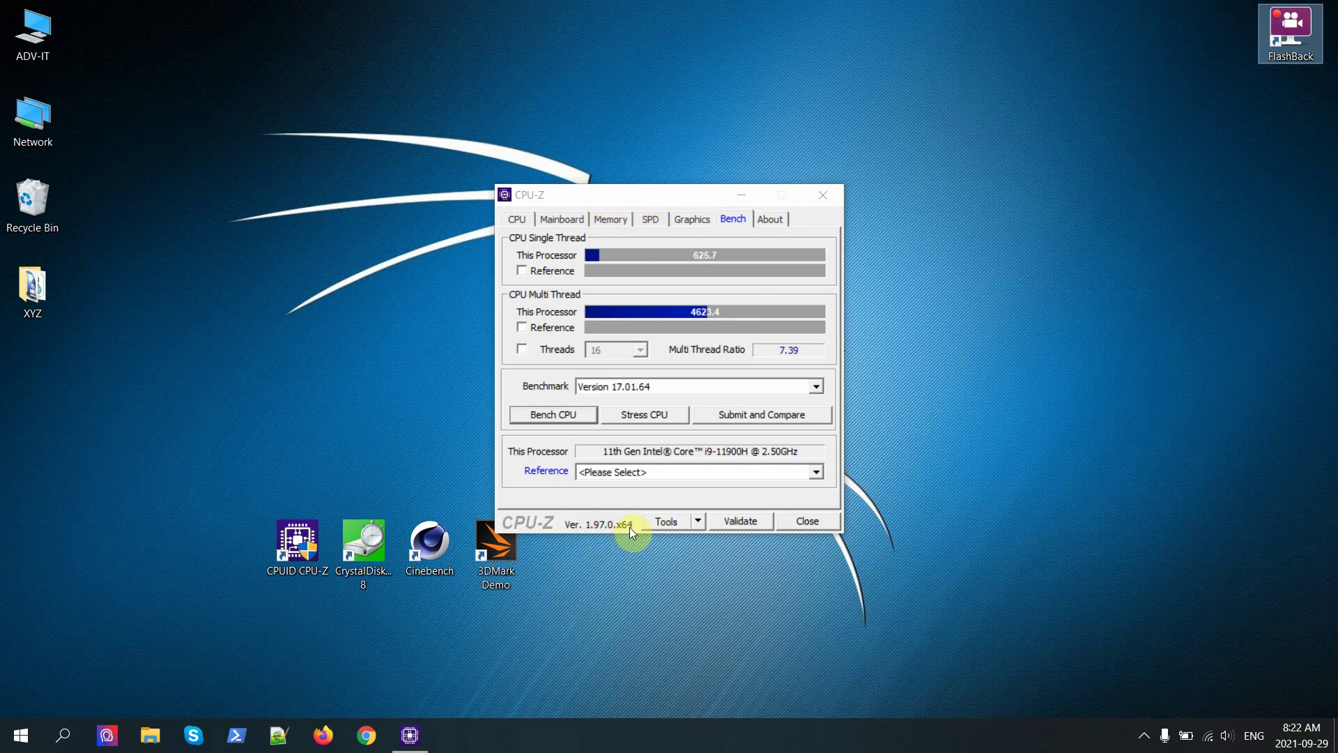
pyautogui.click(834, 195)
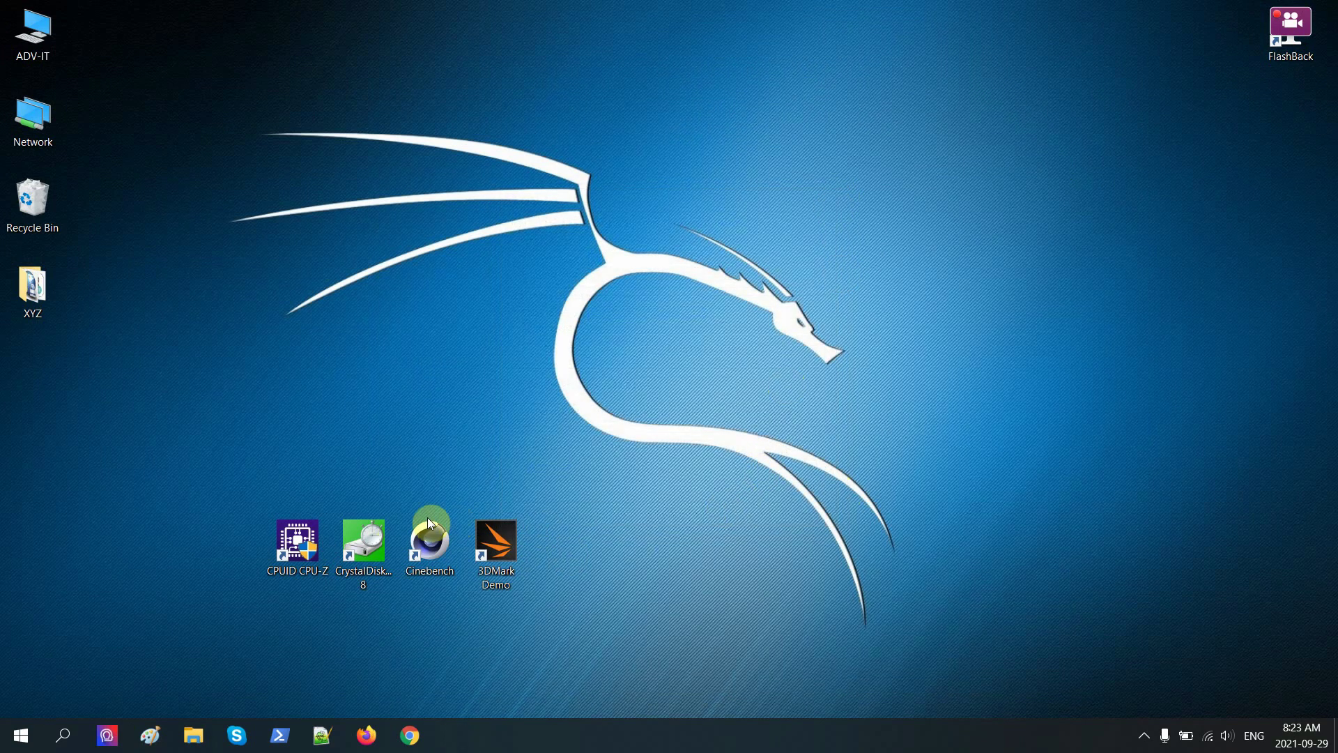
# Open CrystalDiskMark and run all read and write tests on drive C:
pyautogui.doubleClick(369, 538)
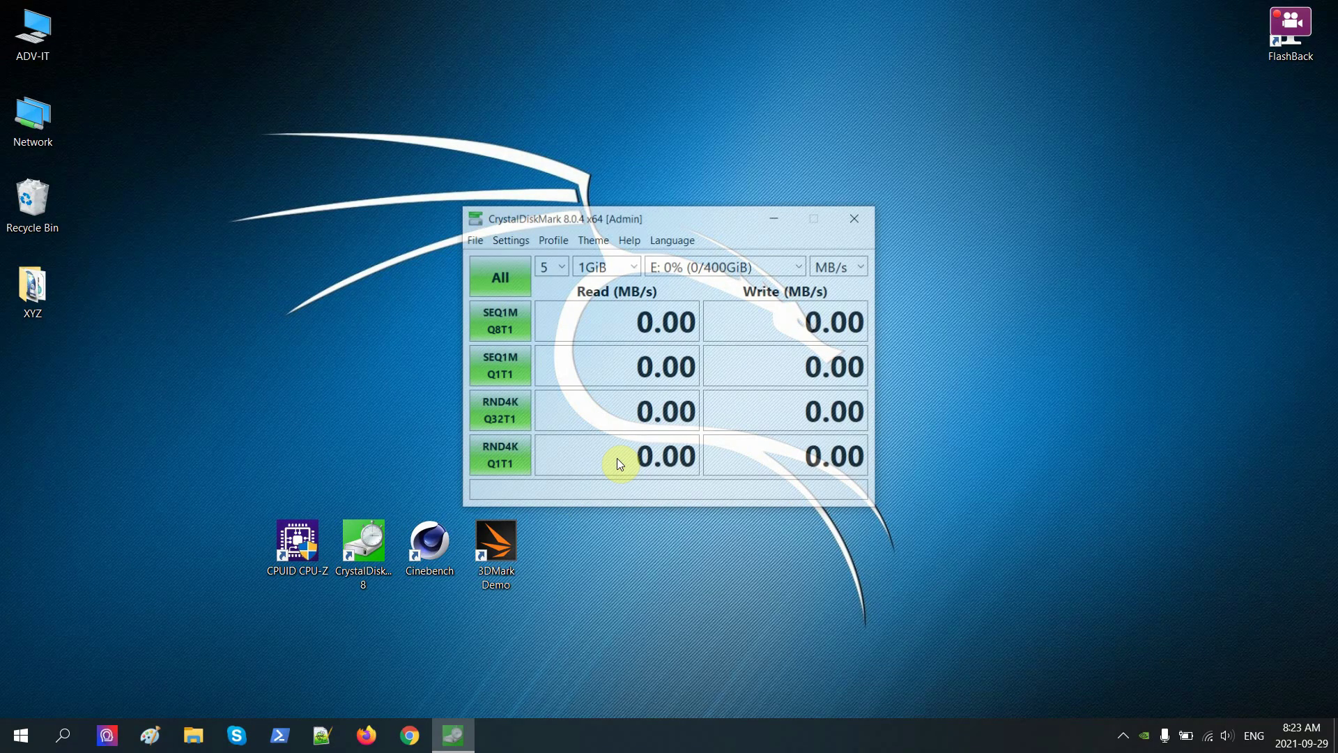
pyautogui.click(791, 267)
pyautogui.click(767, 287)
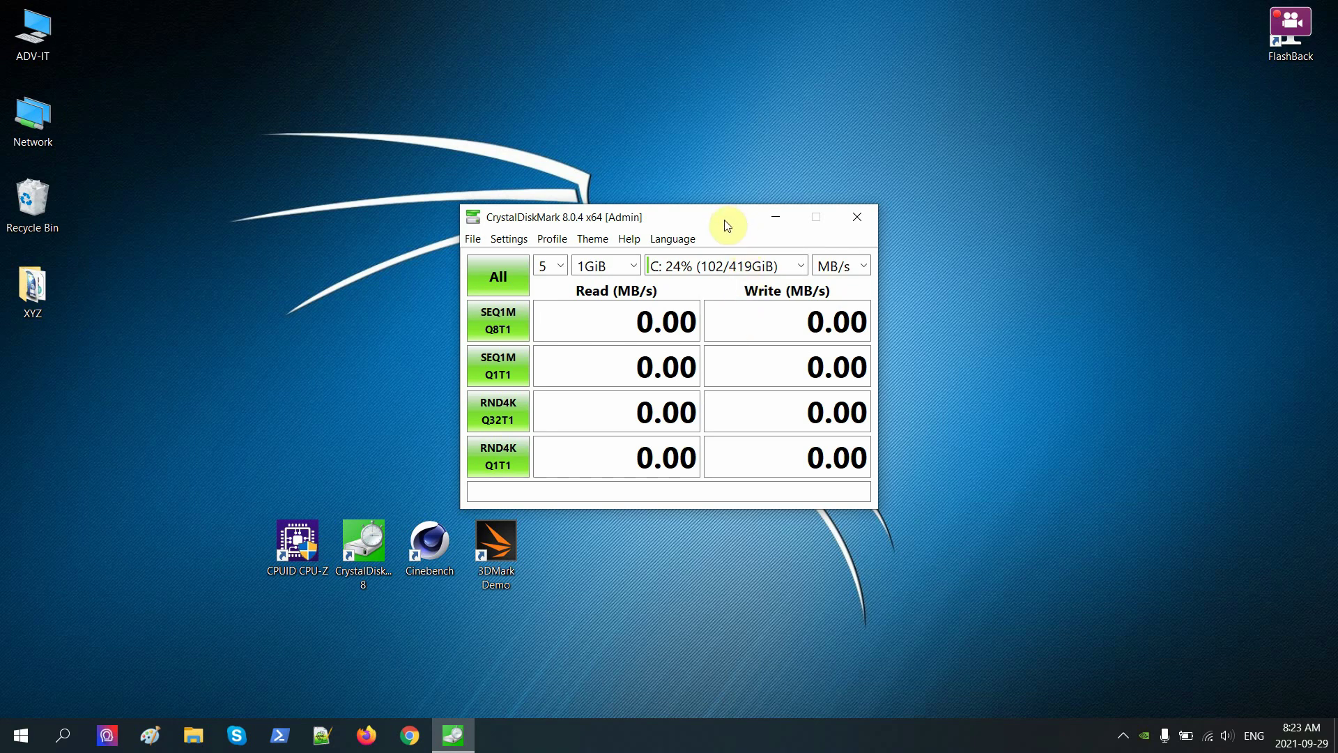
pyautogui.click(499, 279)
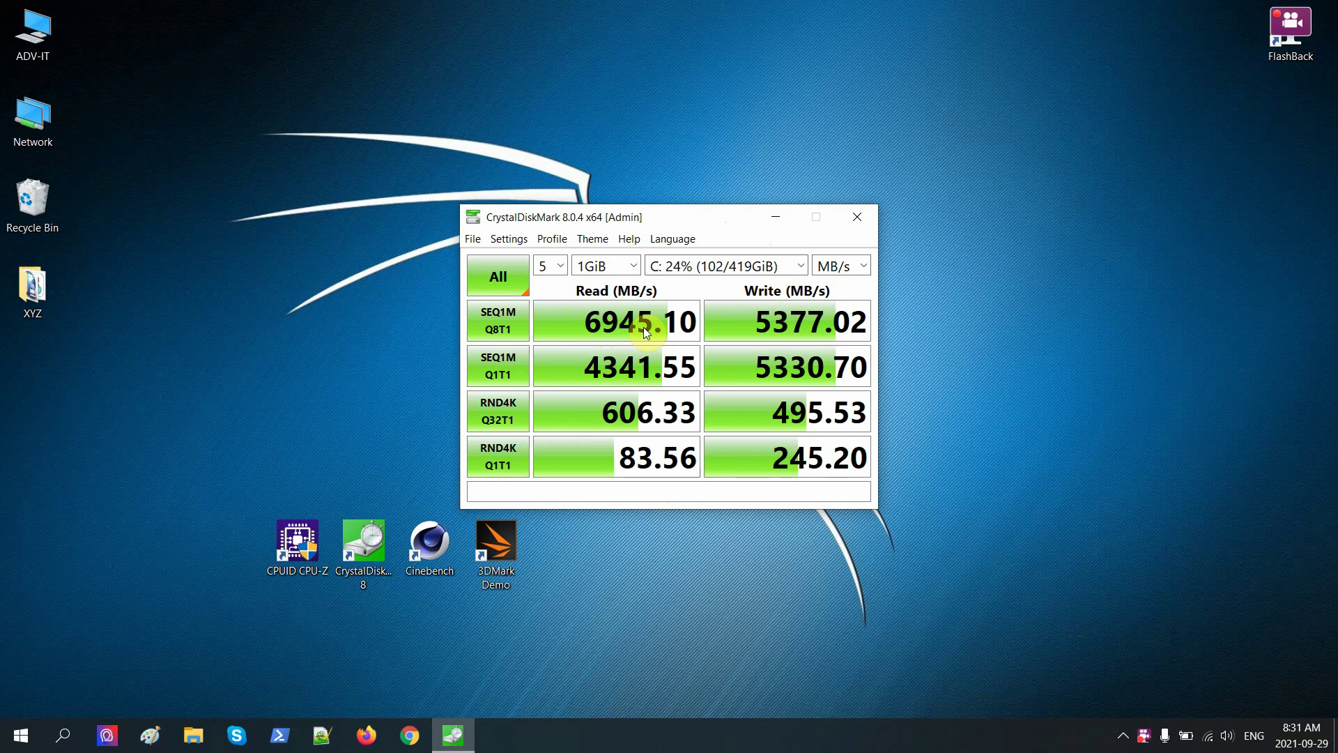
# Run all the read and write tests on drive E: and close CrystalDiskMark
pyautogui.click(802, 265)
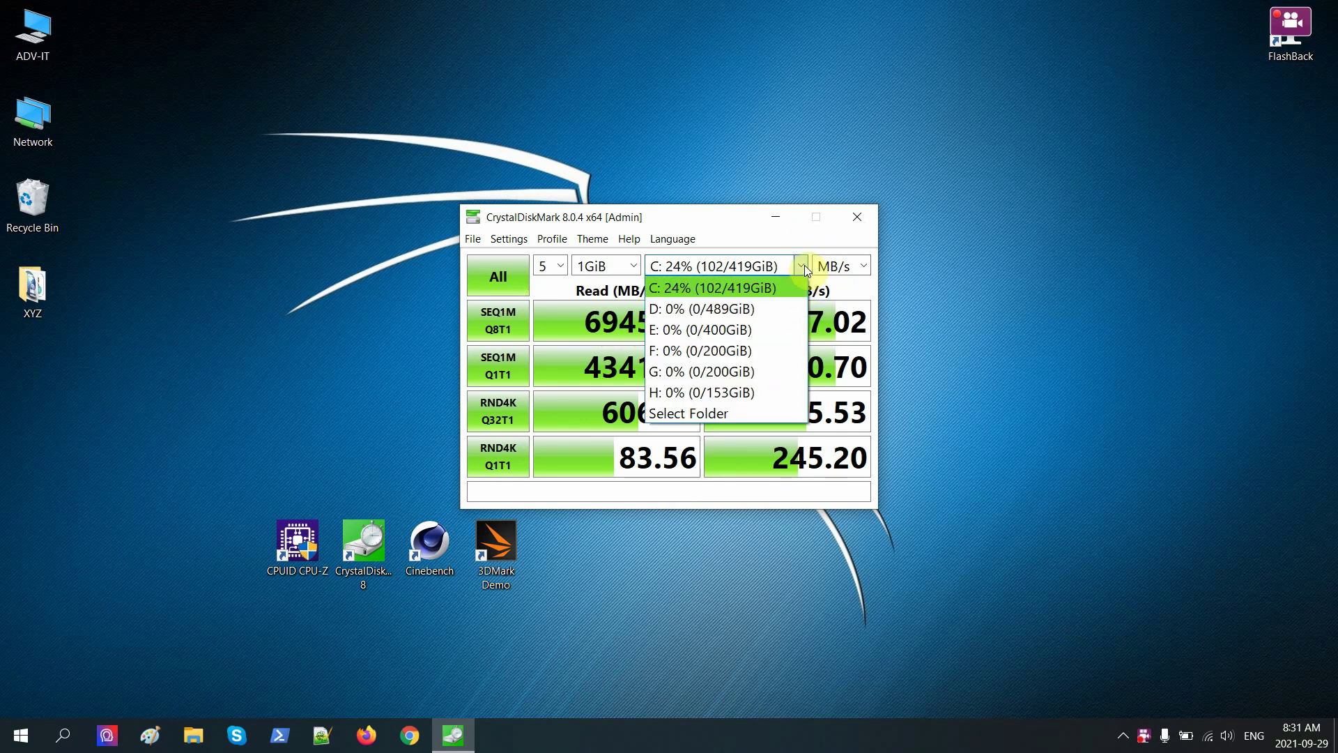
pyautogui.click(742, 331)
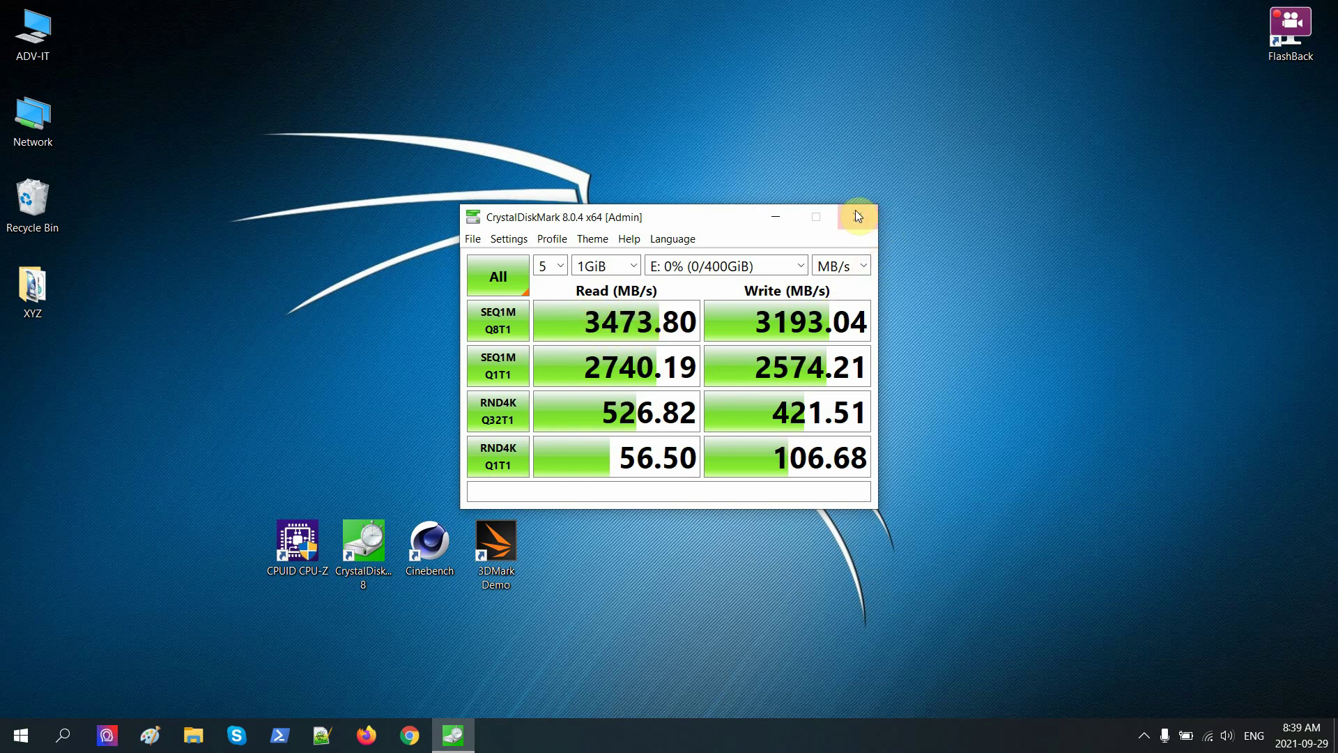
pyautogui.click(857, 216)
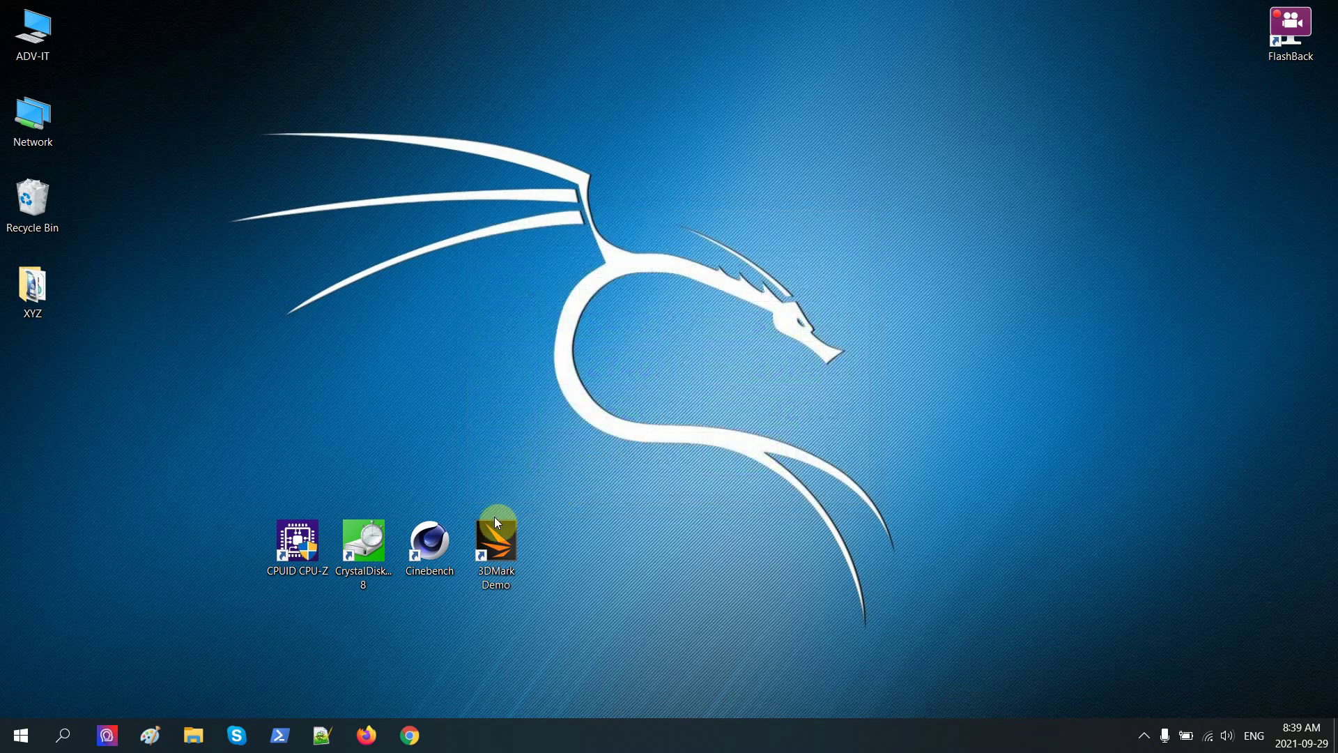
# Open Cinebench R23 and accept its software license agreement
pyautogui.doubleClick(450, 541)
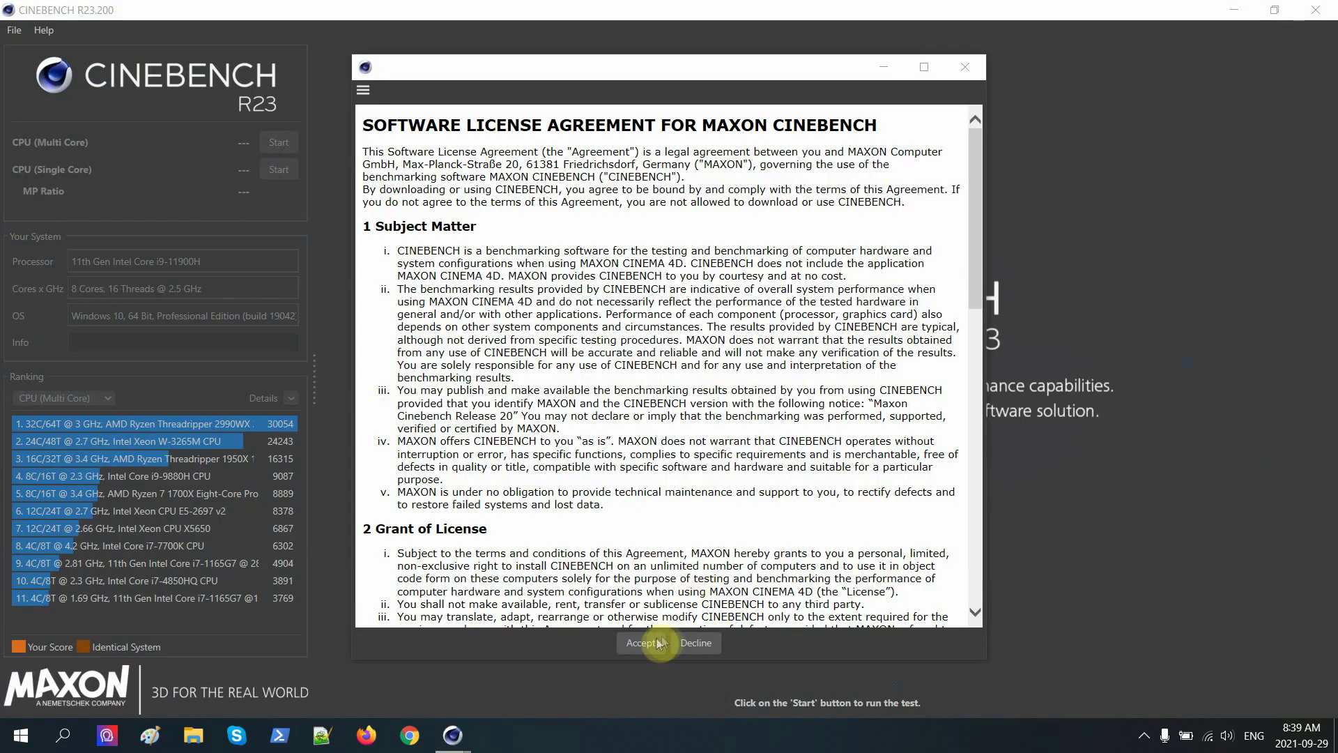
pyautogui.click(654, 639)
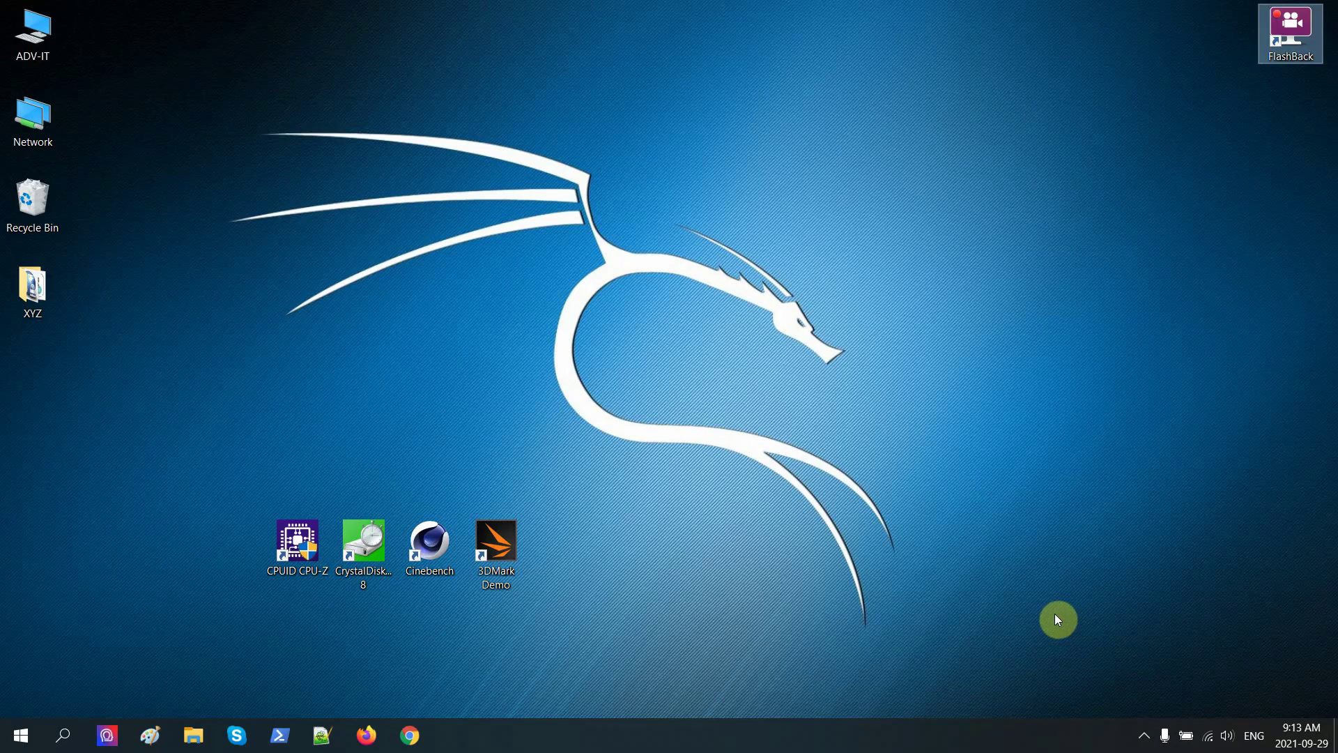
# Launch 3DMark Demo from the desktop
pyautogui.click(500, 540)
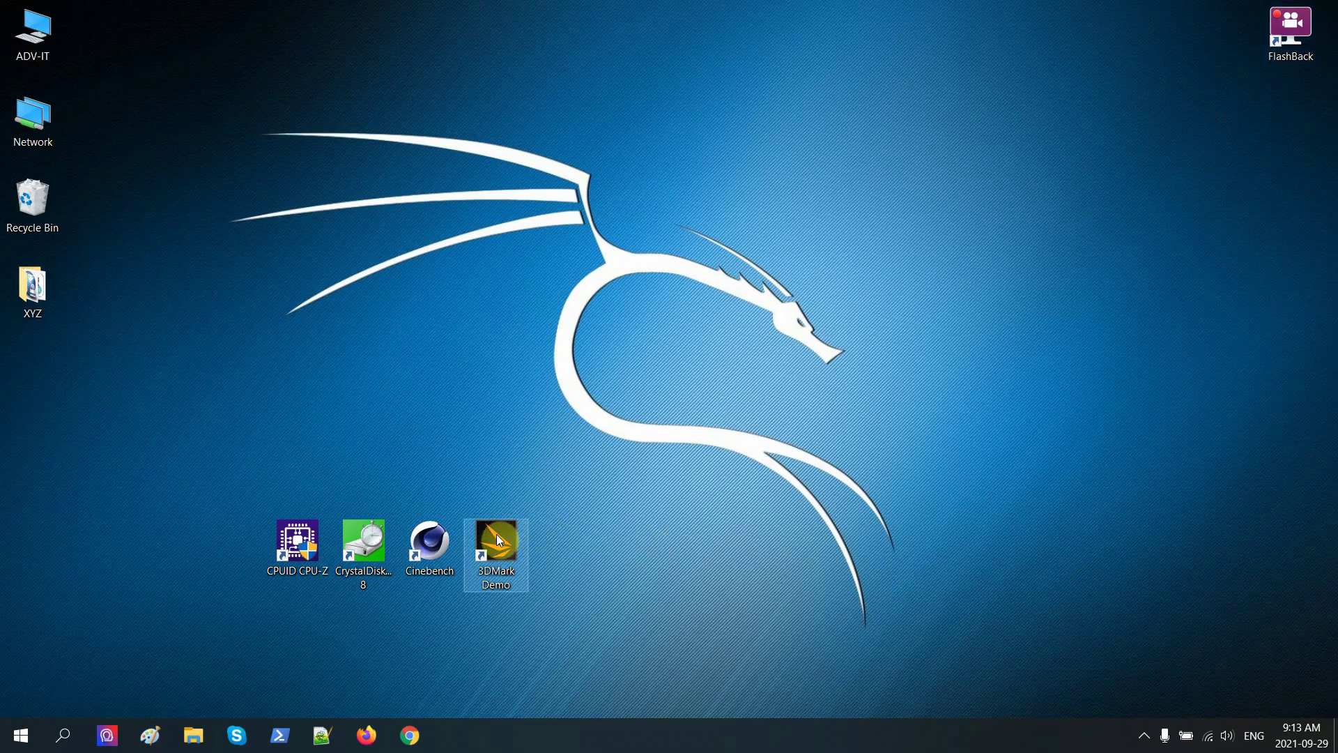